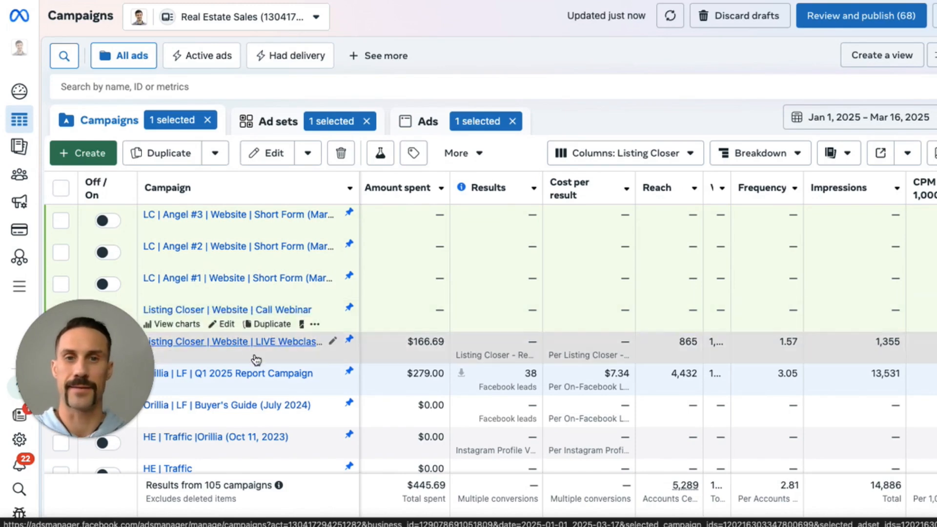
# - Open Ad #1 of the Orillia | LF | Q1 2025 Report Campaign for editing
pyautogui.scroll(-2, 274, 344)
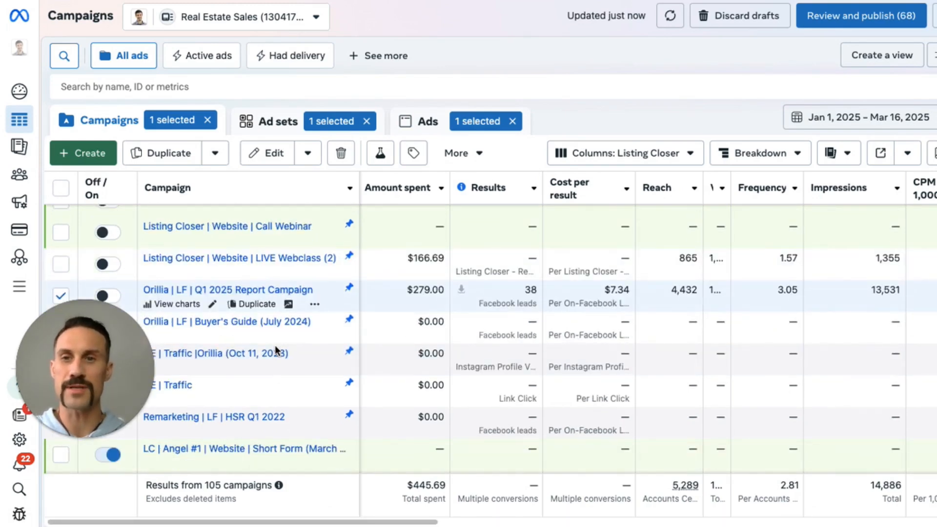
pyautogui.scroll(-1, 274, 344)
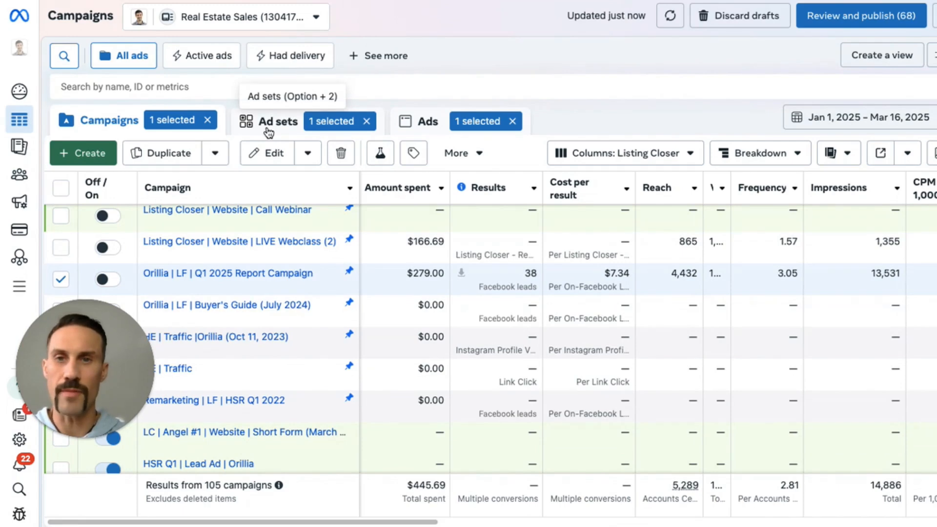
pyautogui.click(268, 130)
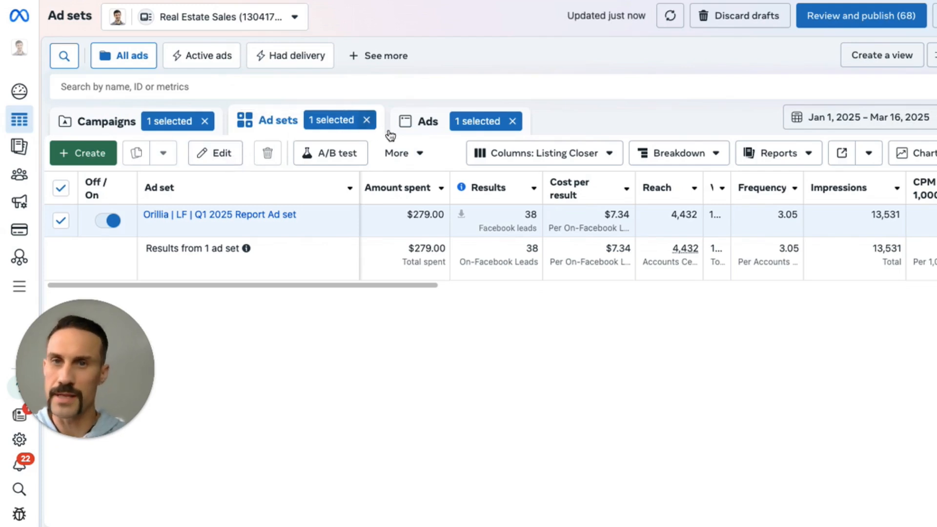
pyautogui.click(425, 124)
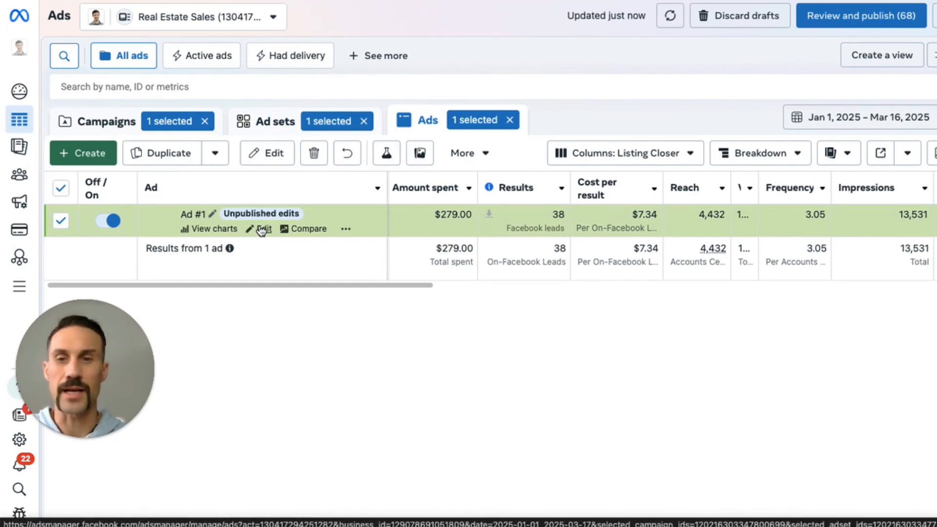
pyautogui.click(262, 229)
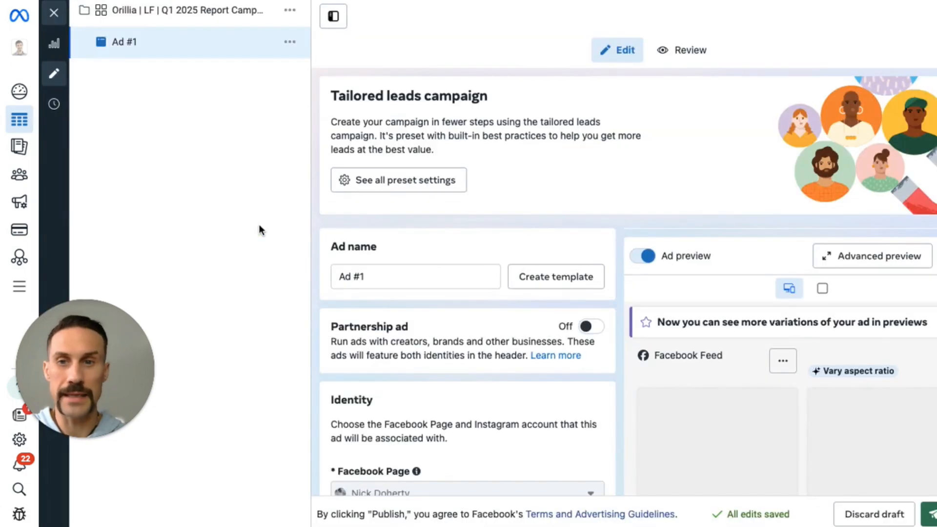
# - Review the ad's setup from its name, identity and format down to the destination and instant form list
pyautogui.scroll(-5, 447, 279)
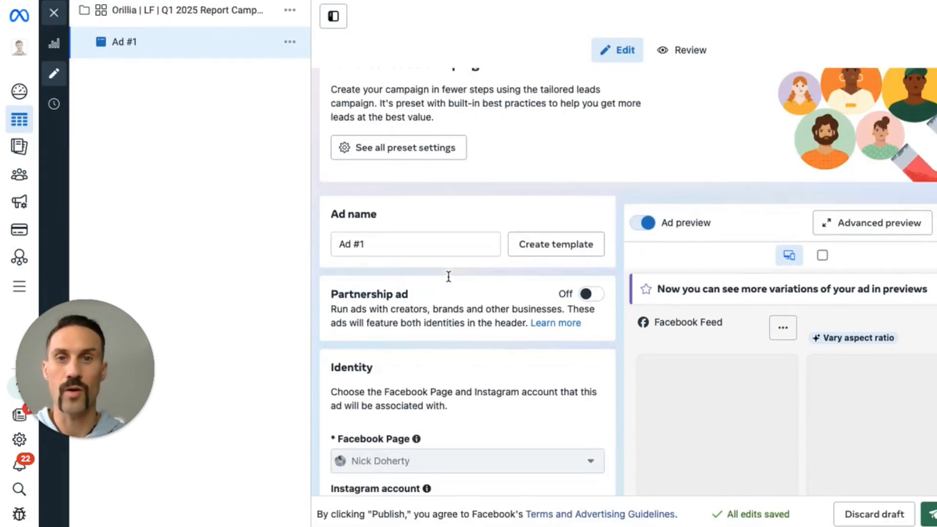
pyautogui.scroll(-10, 448, 279)
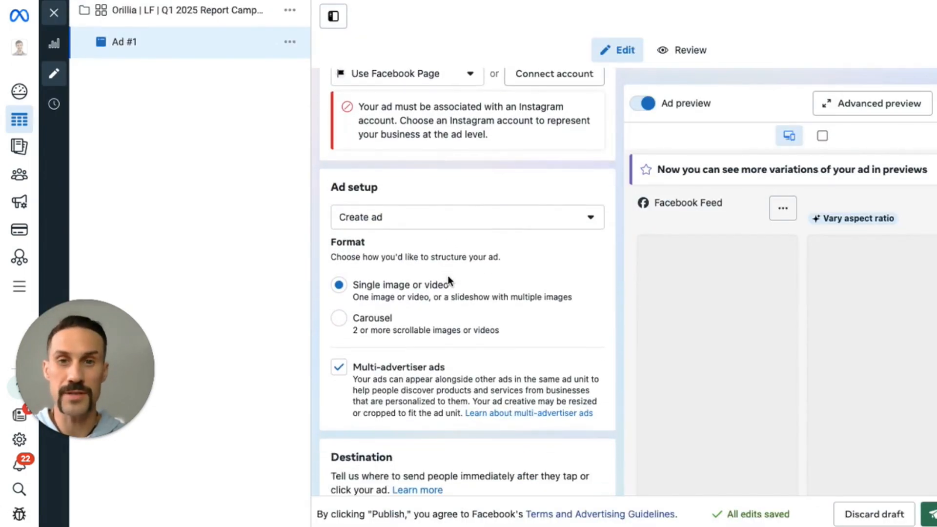
pyautogui.scroll(-8, 450, 282)
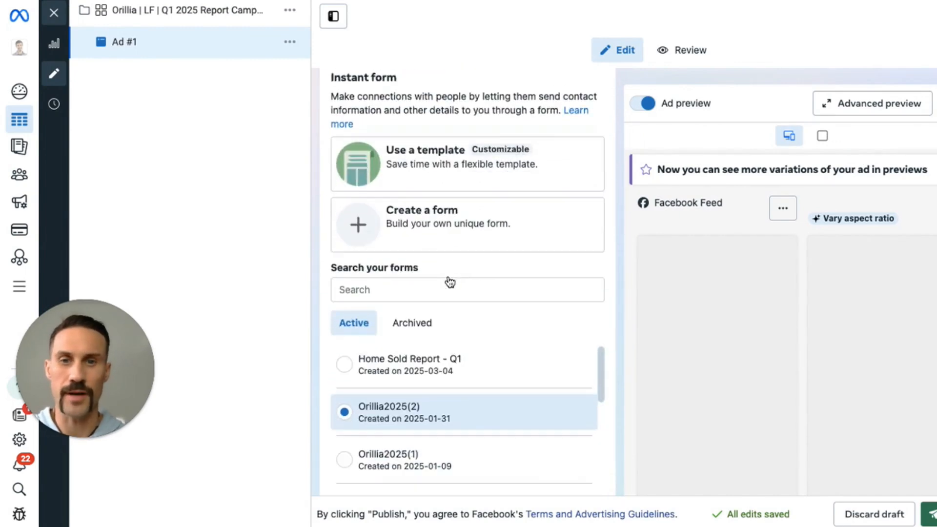
pyautogui.scroll(15, 450, 282)
pyautogui.scroll(8, 450, 282)
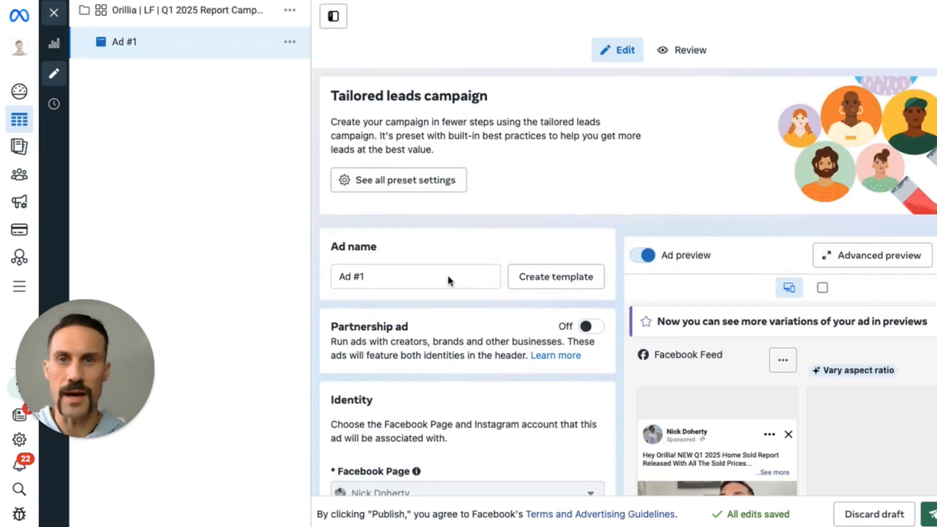
pyautogui.scroll(-4, 448, 276)
pyautogui.scroll(-9, 448, 276)
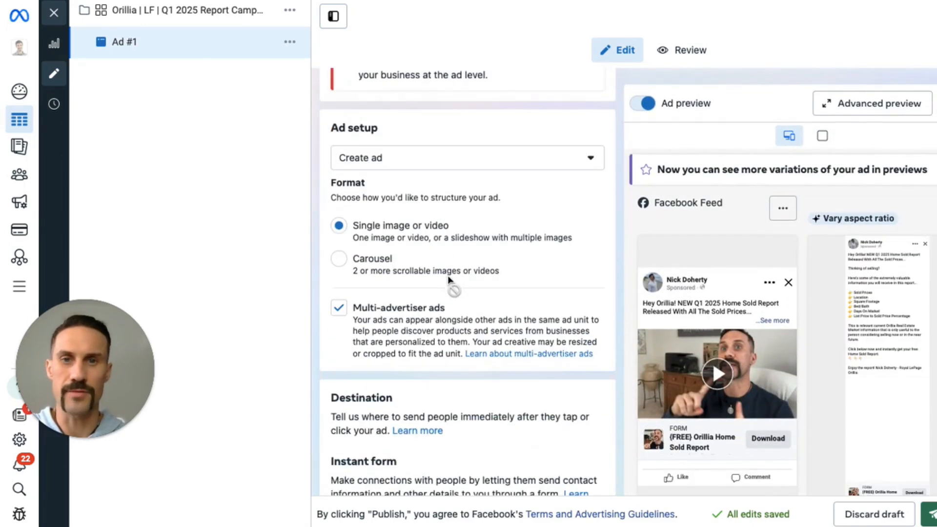
pyautogui.scroll(10, 448, 276)
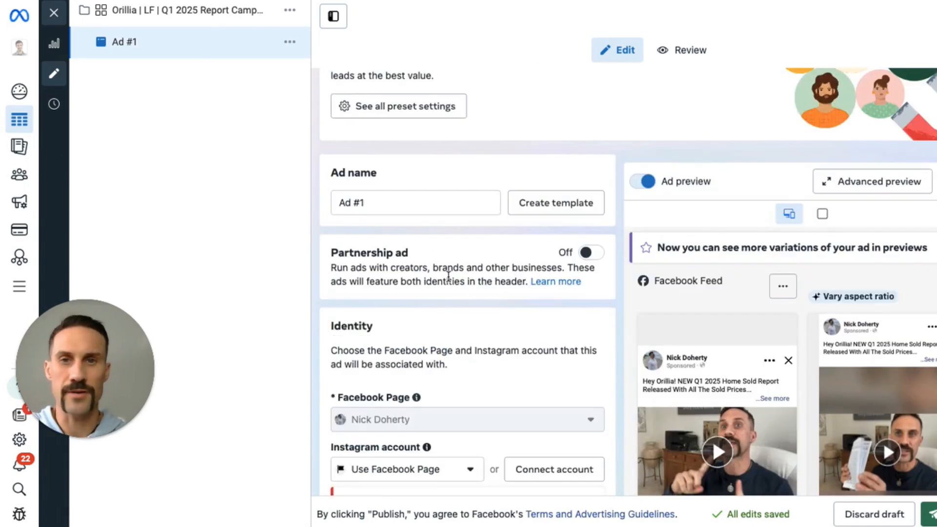
pyautogui.scroll(-5, 448, 276)
pyautogui.scroll(-12, 448, 276)
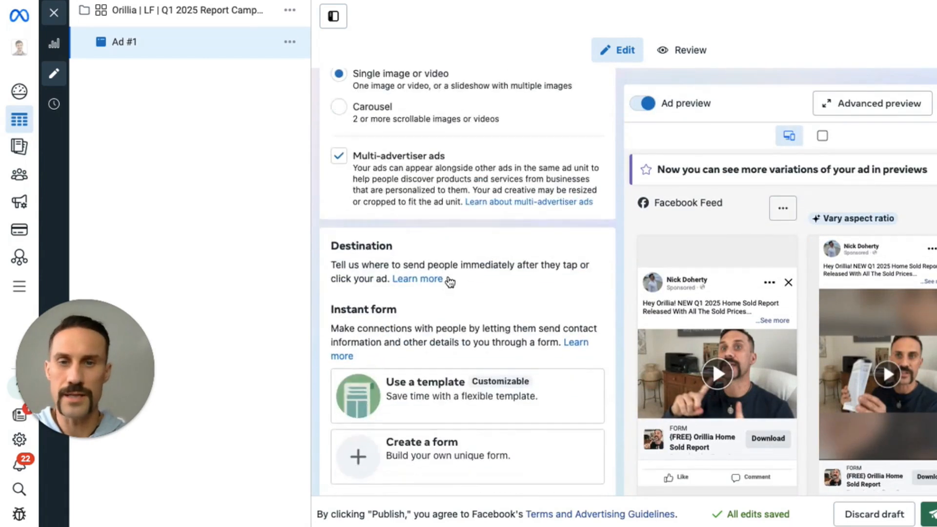
pyautogui.scroll(-2, 448, 280)
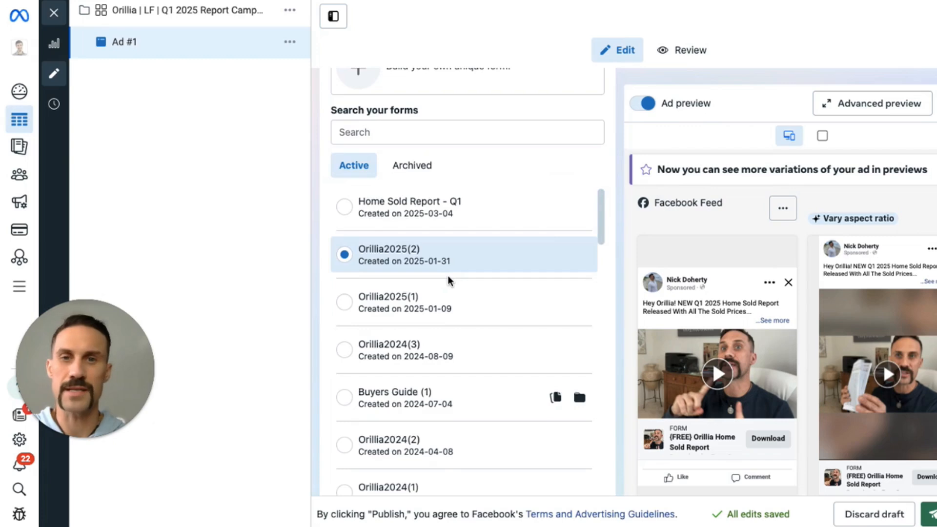
pyautogui.scroll(10, 447, 280)
pyautogui.scroll(2, 448, 279)
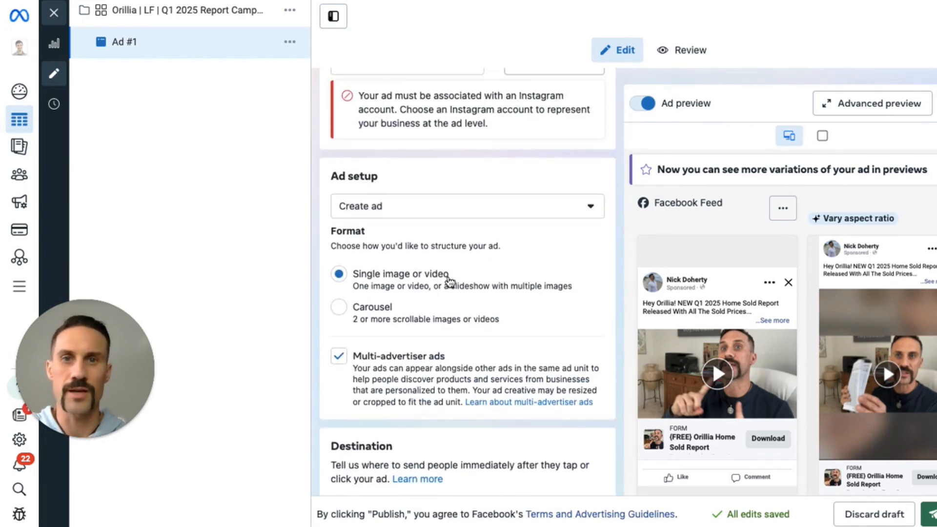
# - Duplicate the Orillia2025(2) instant form from the ad's list of active forms
pyautogui.scroll(-5, 448, 280)
pyautogui.scroll(-7, 448, 279)
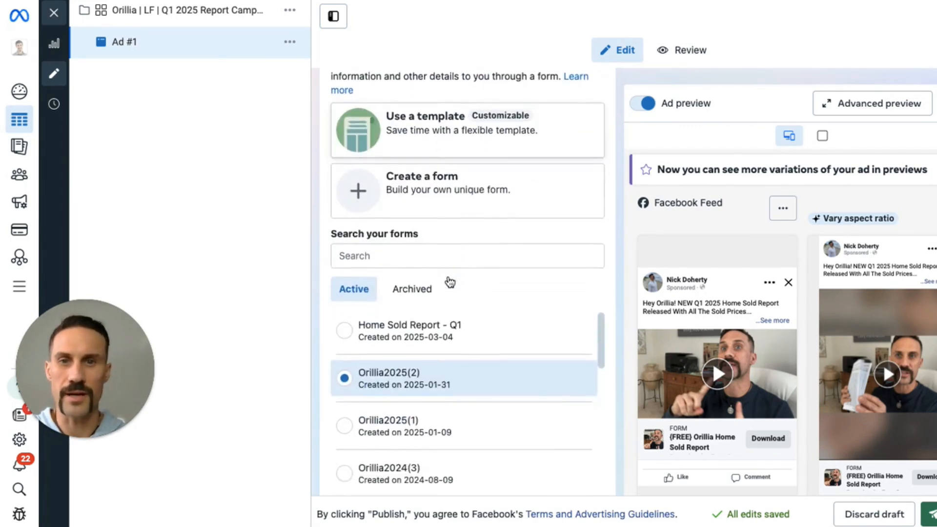
pyautogui.scroll(1, 455, 249)
pyautogui.scroll(1, 457, 263)
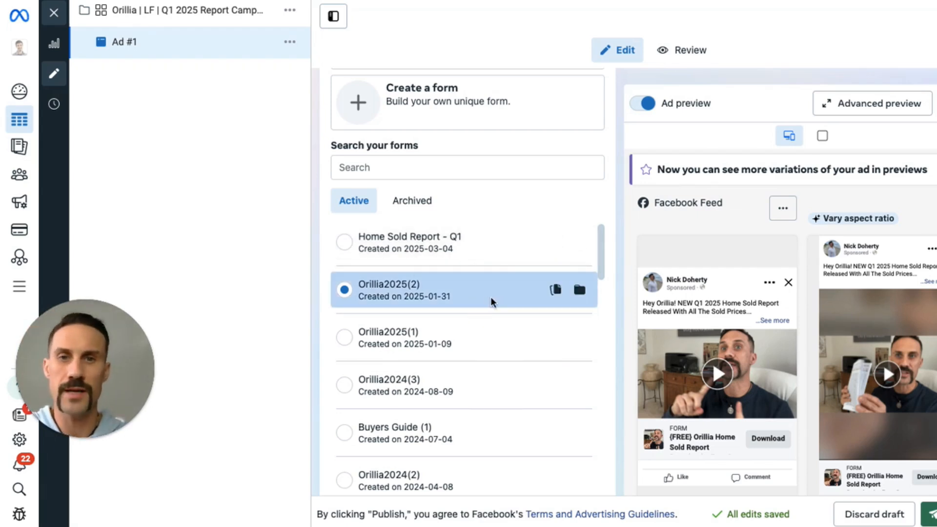
pyautogui.click(556, 290)
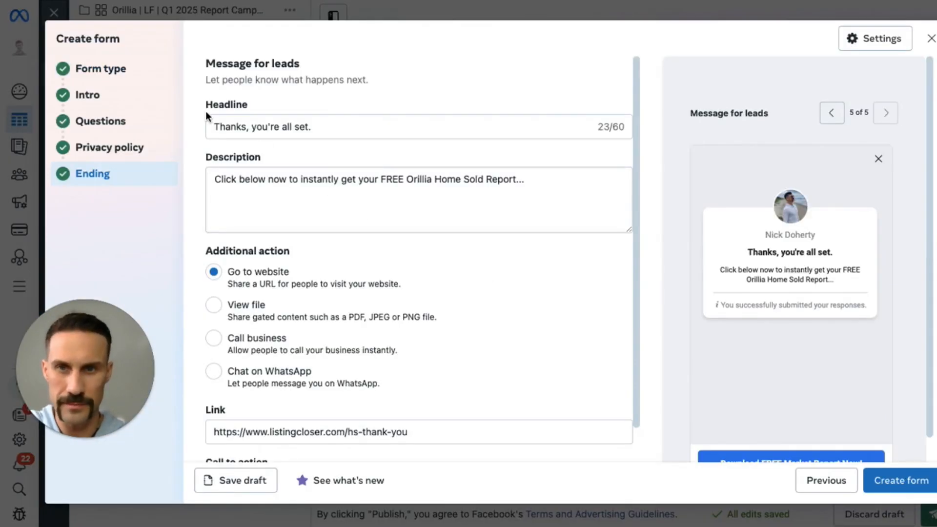
# - Rename the duplicated form as Orillia2025(TEST)
pyautogui.click(110, 75)
pyautogui.click(308, 109)
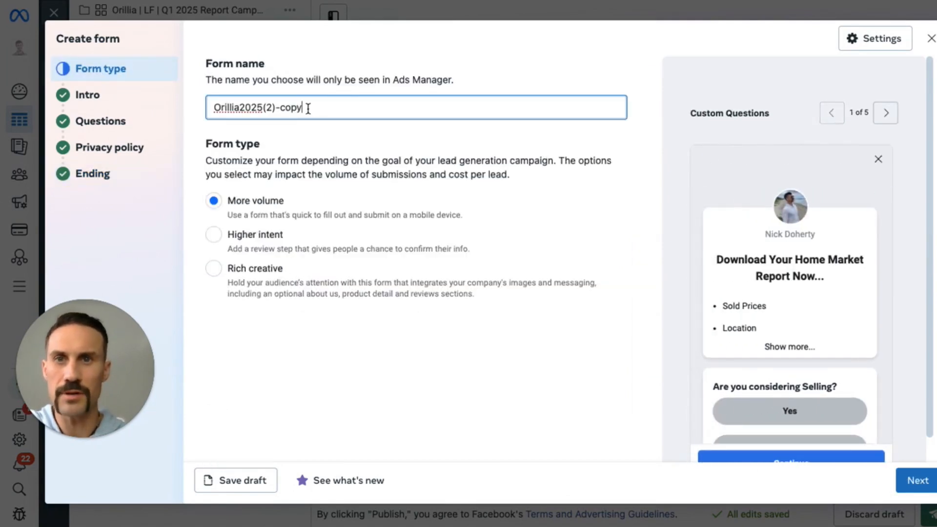
pyautogui.moveTo(308, 109); pyautogui.dragTo(264, 107)
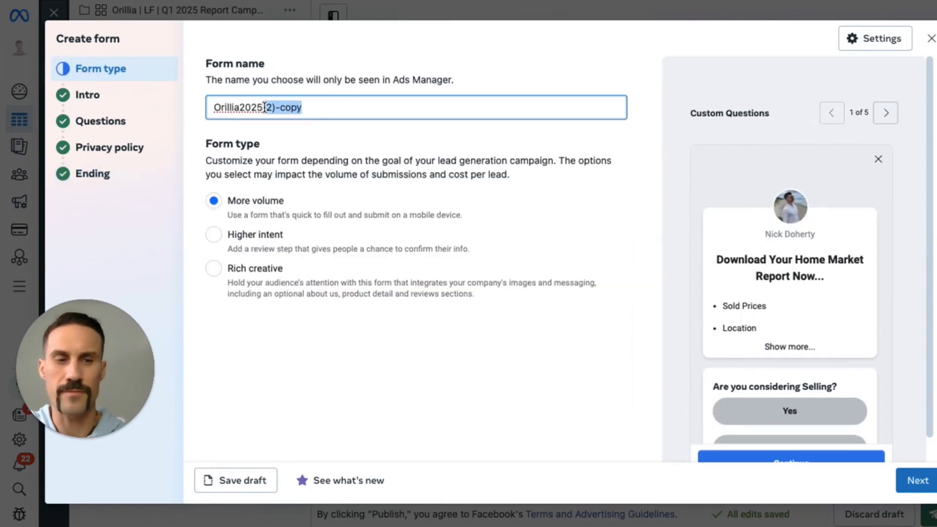
pyautogui.press('BackSpace')
pyautogui.press('BackSpace')
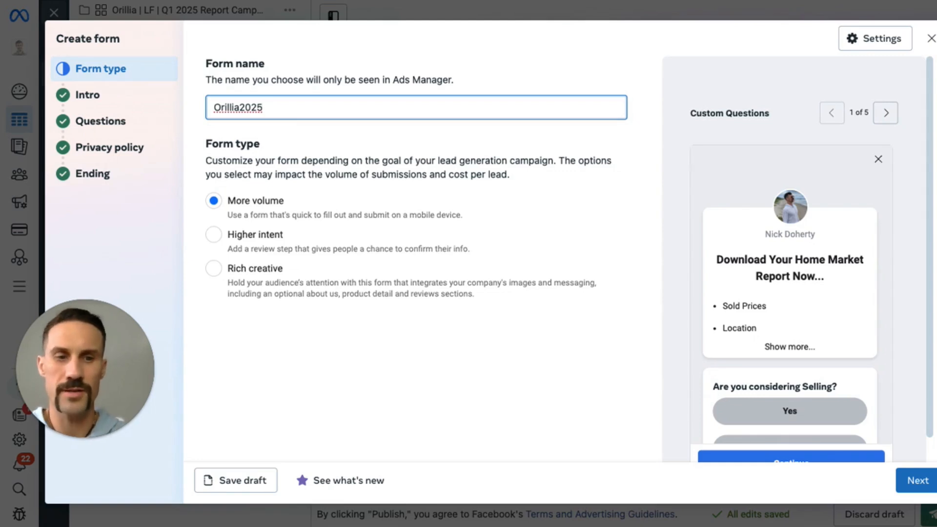
pyautogui.write('- T')
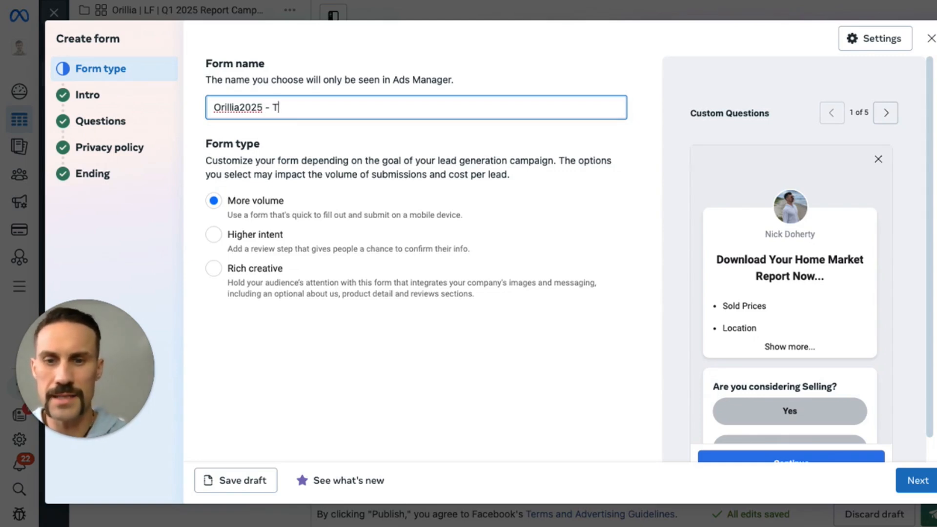
pyautogui.write('EST')
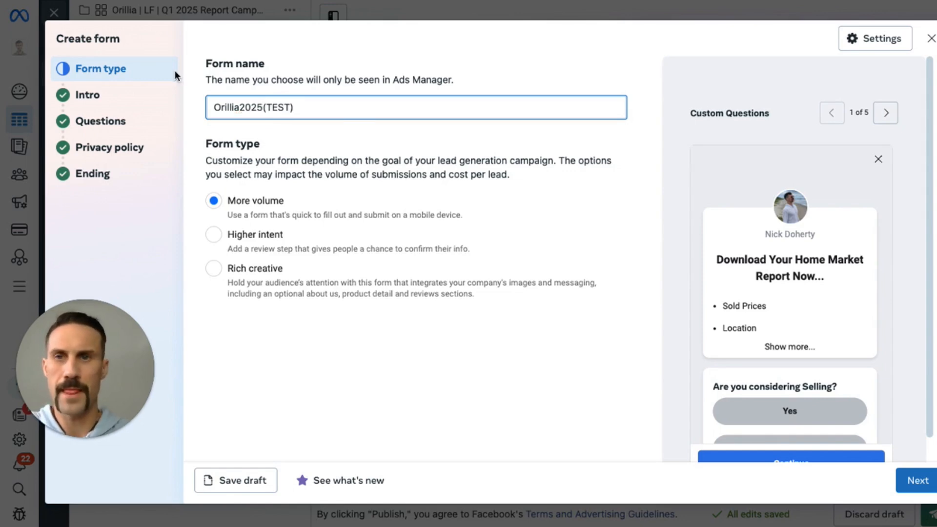
# - Change the greeting headline in the form's intro to "Download Your Home Sold Report Now..."
pyautogui.click(107, 95)
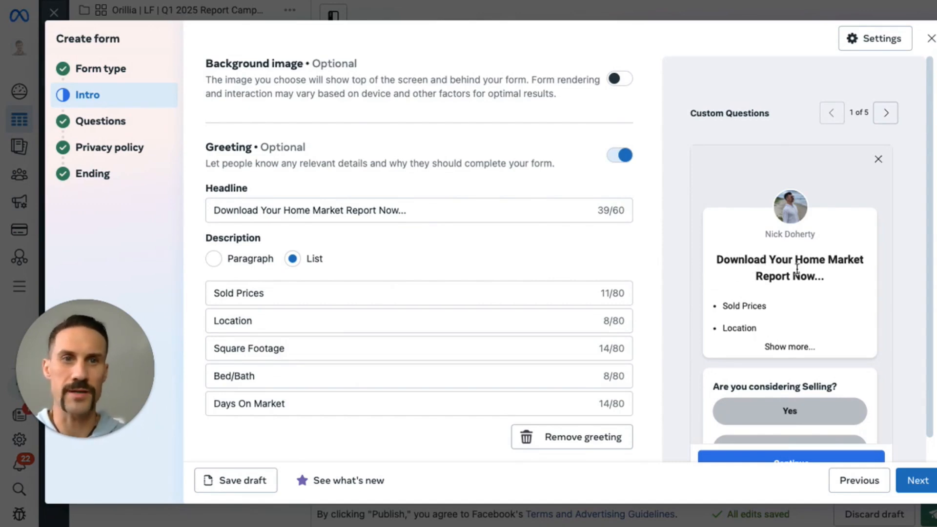
pyautogui.click(345, 210)
pyautogui.press('BackSpace')
pyautogui.press('BackSpace')
pyautogui.press('BackSpace')
pyautogui.press('BackSpace')
pyautogui.press('BackSpace')
pyautogui.press('BackSpace')
pyautogui.press('BackSpace')
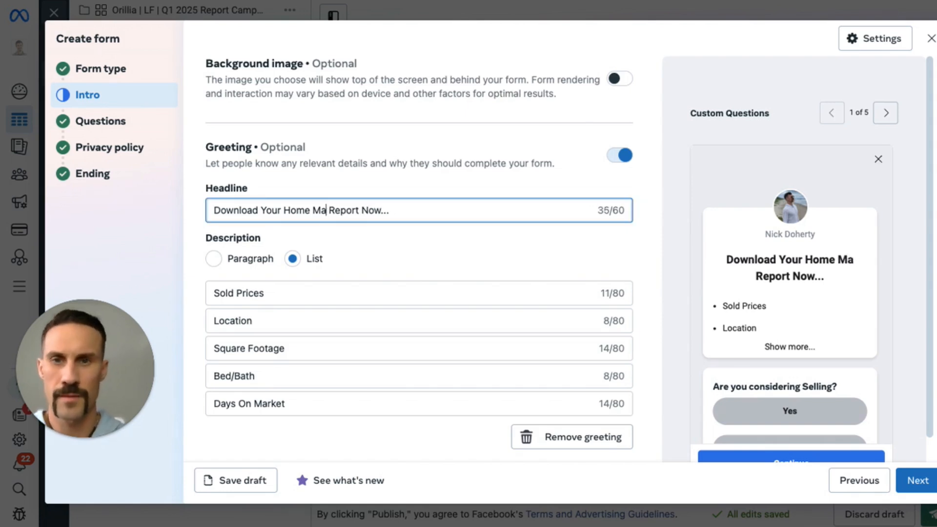
pyautogui.write('SOLD')
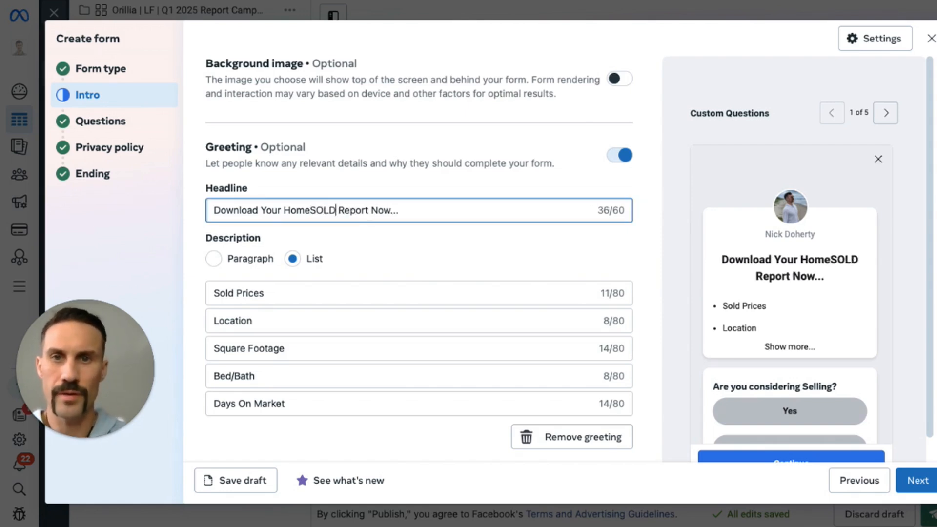
pyautogui.press('BackSpace')
pyautogui.press('BackSpace')
pyautogui.press('BackSpace')
pyautogui.press('BackSpace')
pyautogui.write('Sold')
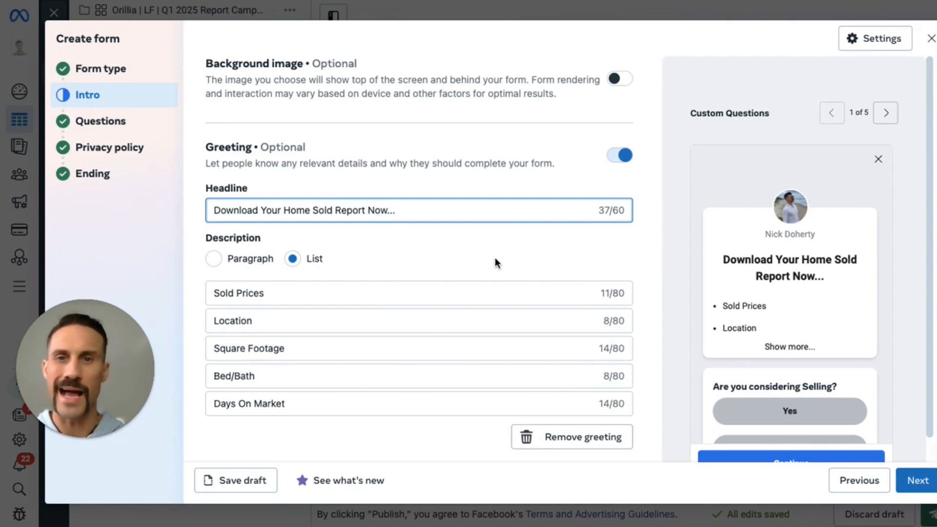
pyautogui.scroll(-1, 495, 262)
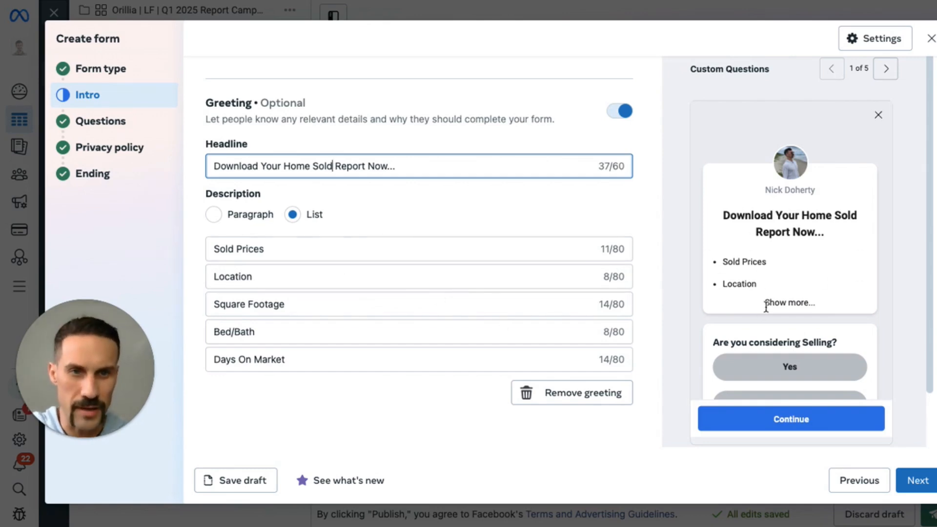
pyautogui.scroll(-1, 309, 251)
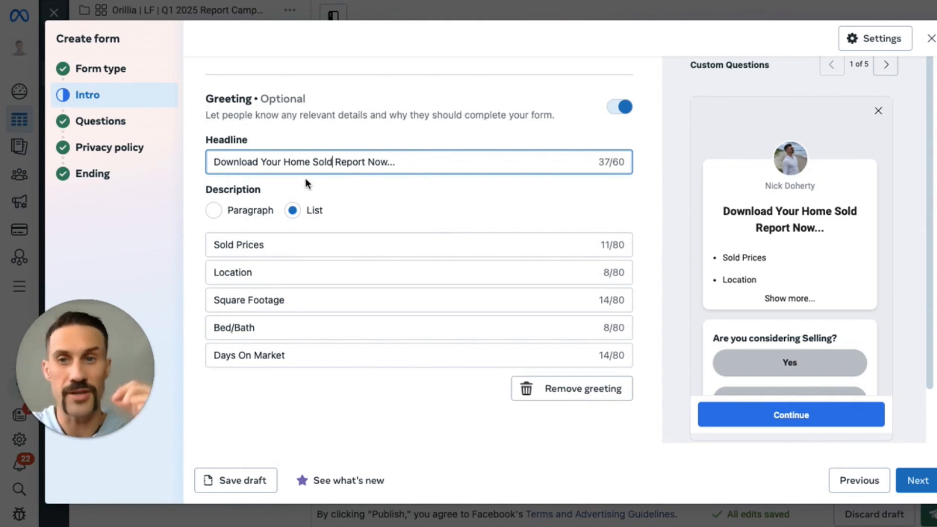
# - Review the form's multiple-choice selling question, short-answer address question and requested contact information fields
pyautogui.click(99, 123)
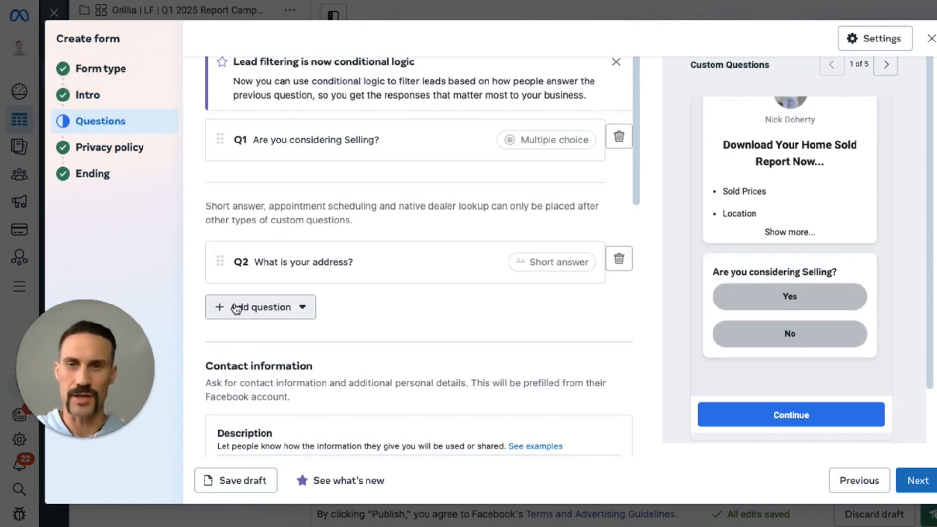
pyautogui.click(333, 149)
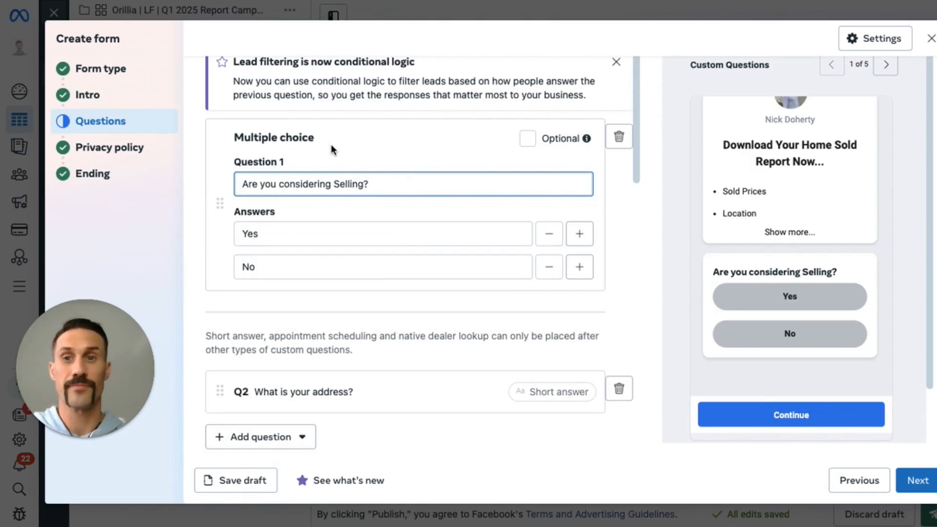
pyautogui.scroll(-2, 342, 290)
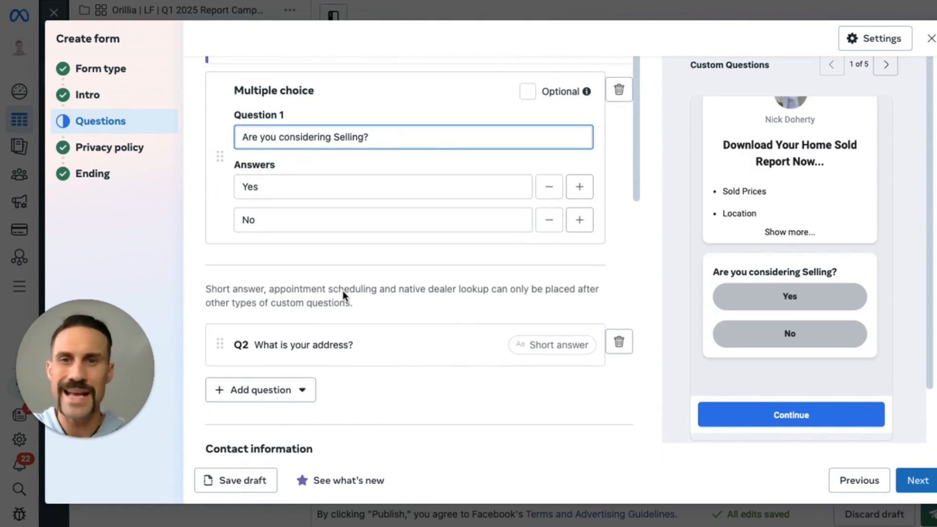
pyautogui.click(306, 345)
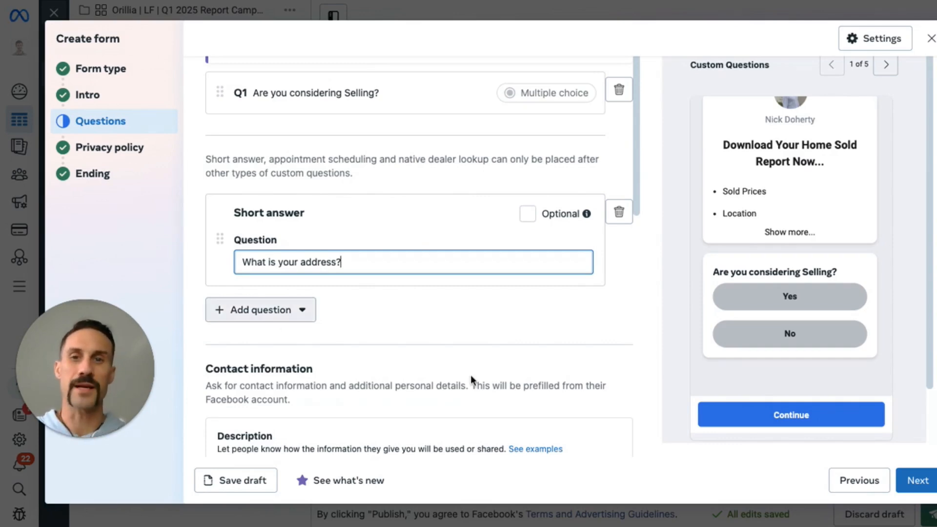
pyautogui.scroll(-6, 418, 338)
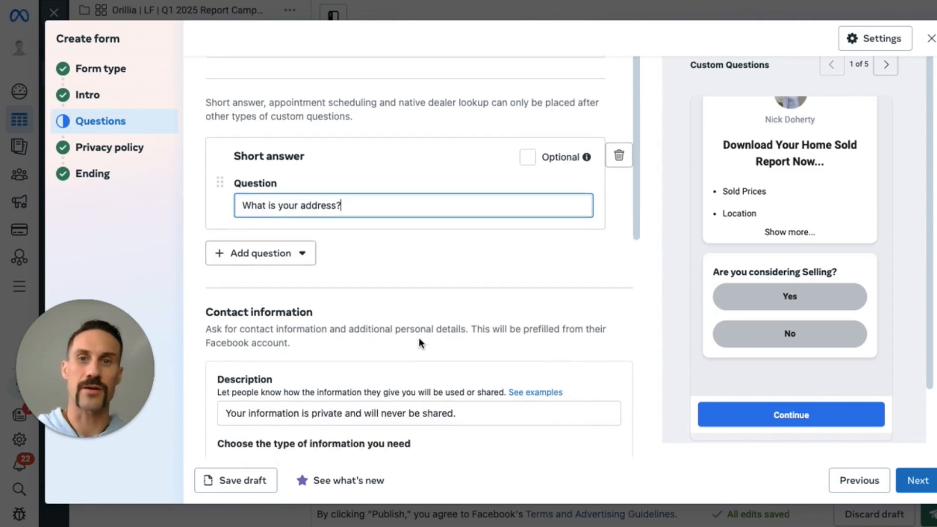
pyautogui.scroll(-3, 419, 338)
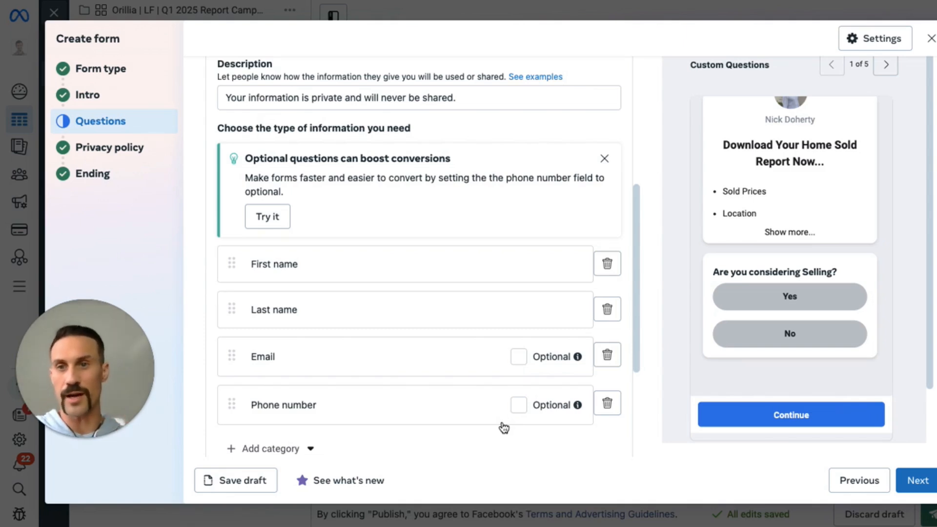
pyautogui.scroll(-3, 535, 345)
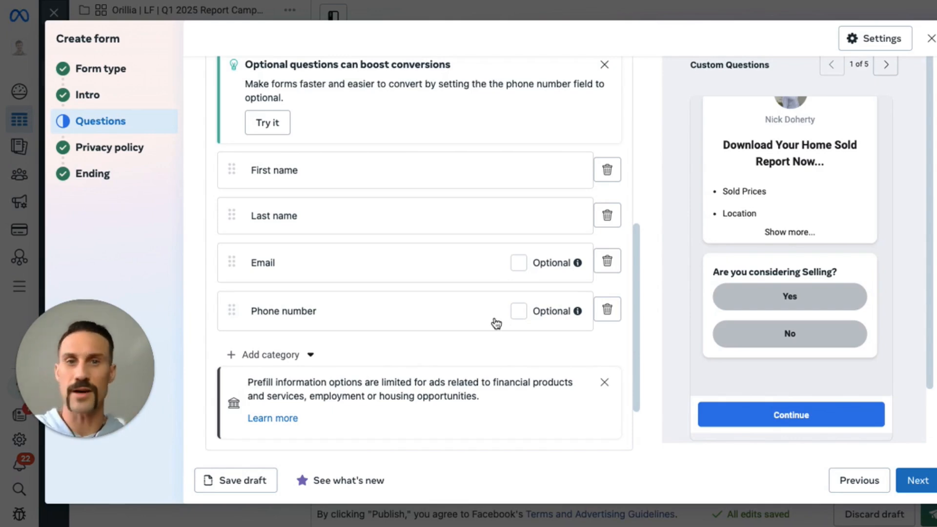
# - Examine the contact information fields, their optional settings and the custom questions in the form's questions section
pyautogui.scroll(-3, 628, 376)
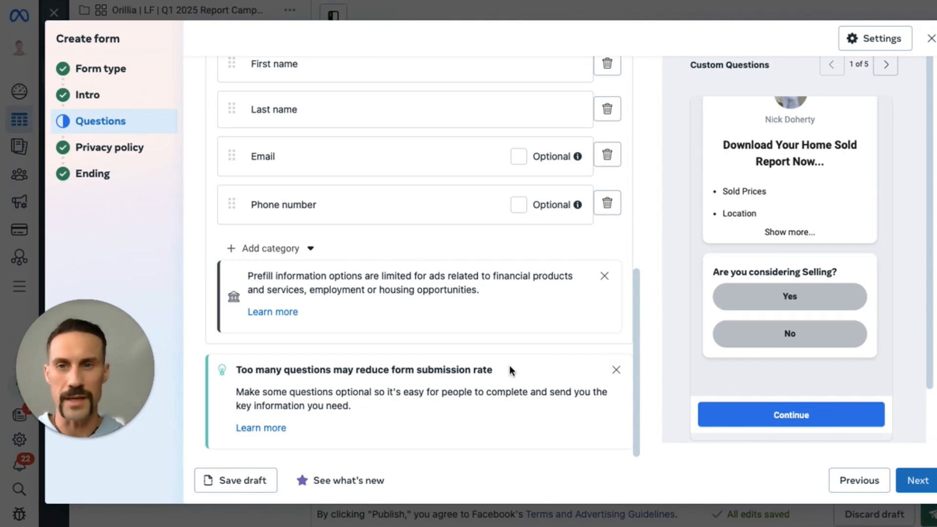
pyautogui.scroll(5, 517, 330)
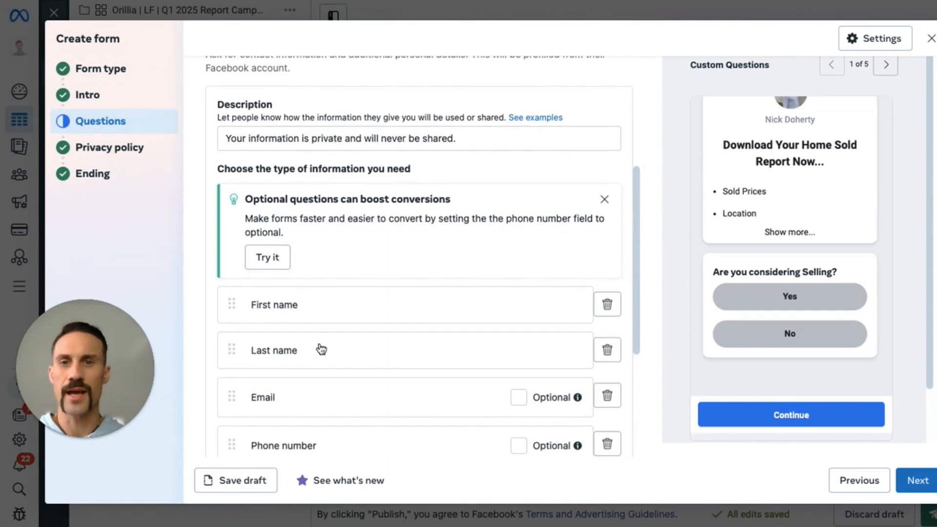
pyautogui.scroll(-2, 319, 348)
pyautogui.scroll(-2, 319, 347)
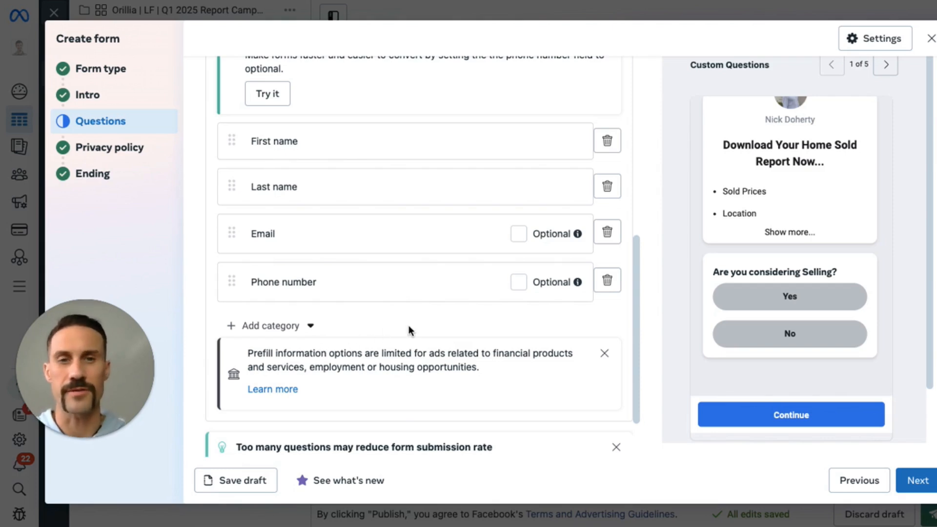
pyautogui.scroll(-3, 440, 343)
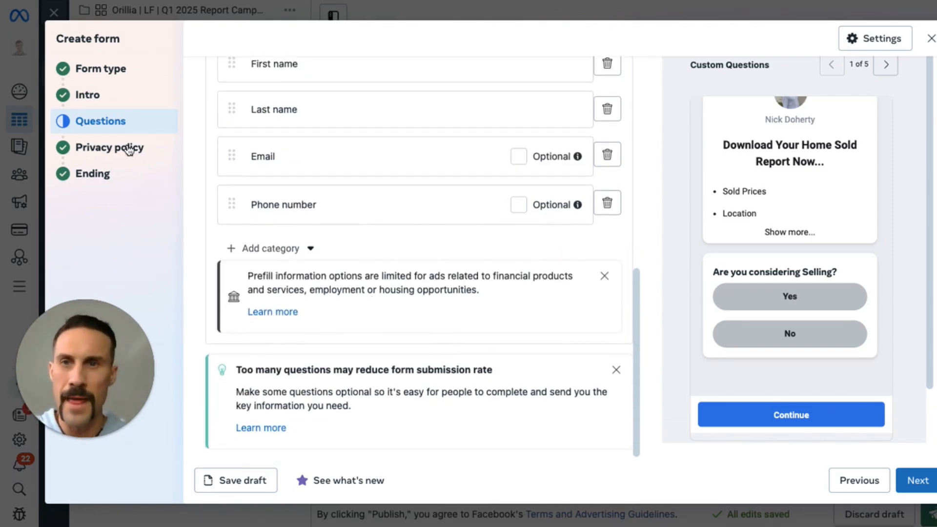
pyautogui.scroll(5, 320, 157)
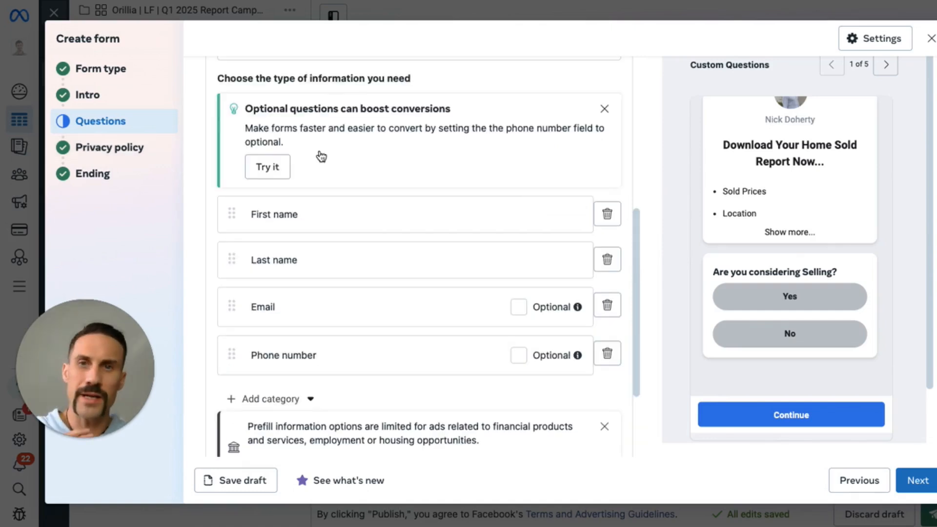
pyautogui.scroll(4, 320, 156)
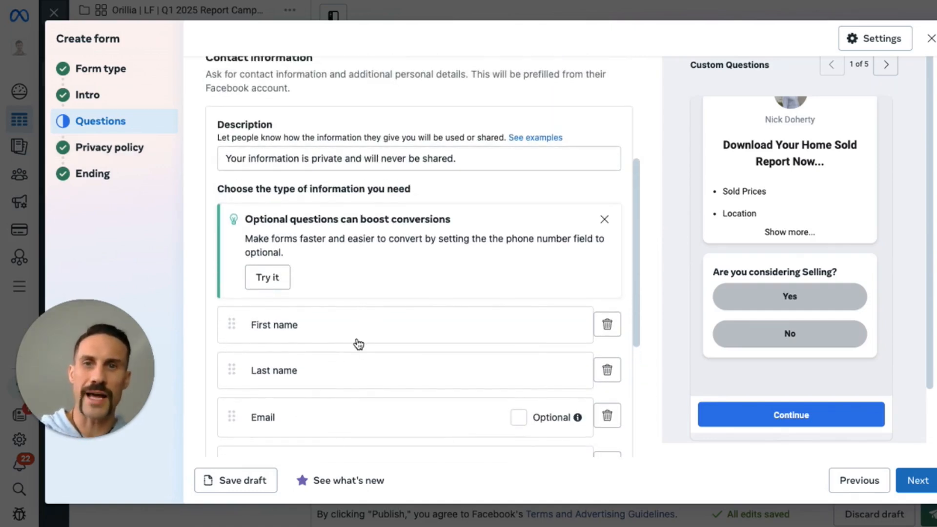
pyautogui.scroll(-3, 357, 343)
pyautogui.scroll(4, 510, 249)
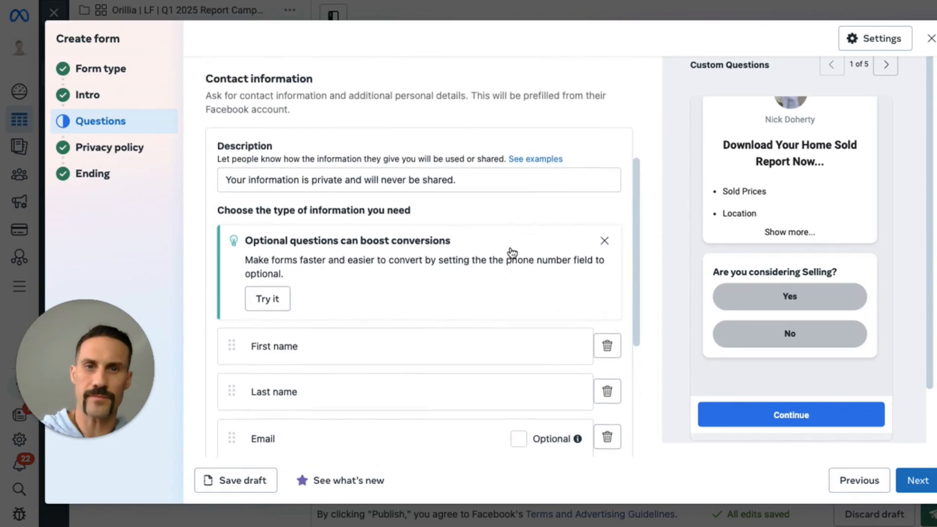
pyautogui.scroll(-5, 510, 252)
pyautogui.scroll(8, 510, 247)
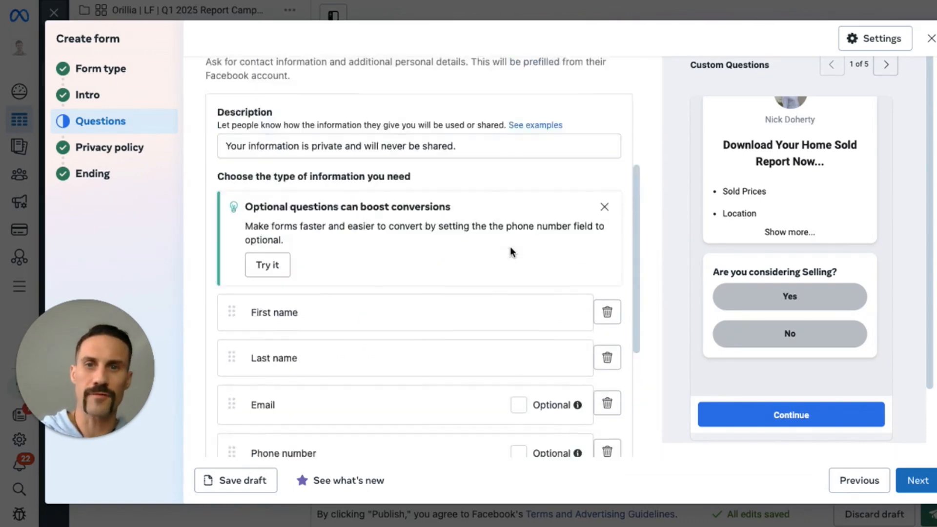
pyautogui.scroll(2, 510, 248)
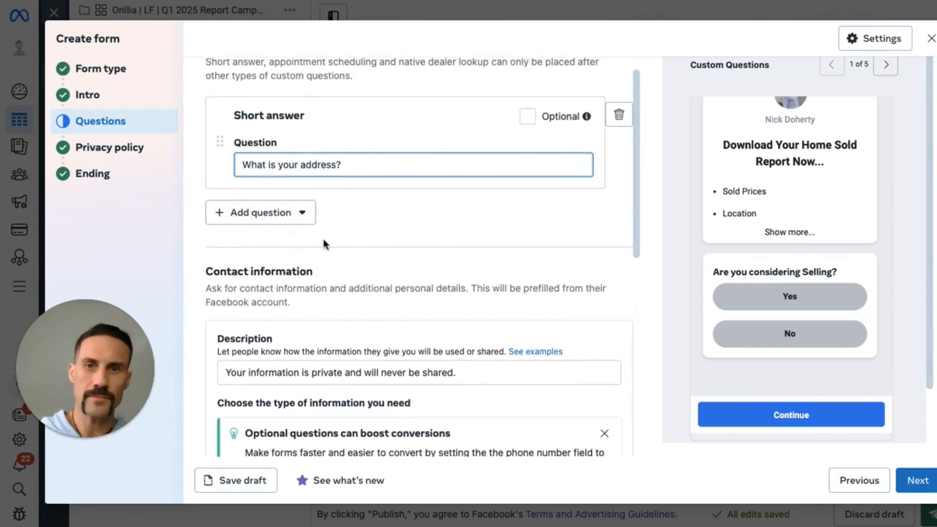
pyautogui.scroll(3, 323, 239)
pyautogui.scroll(2, 323, 238)
pyautogui.scroll(-3, 249, 213)
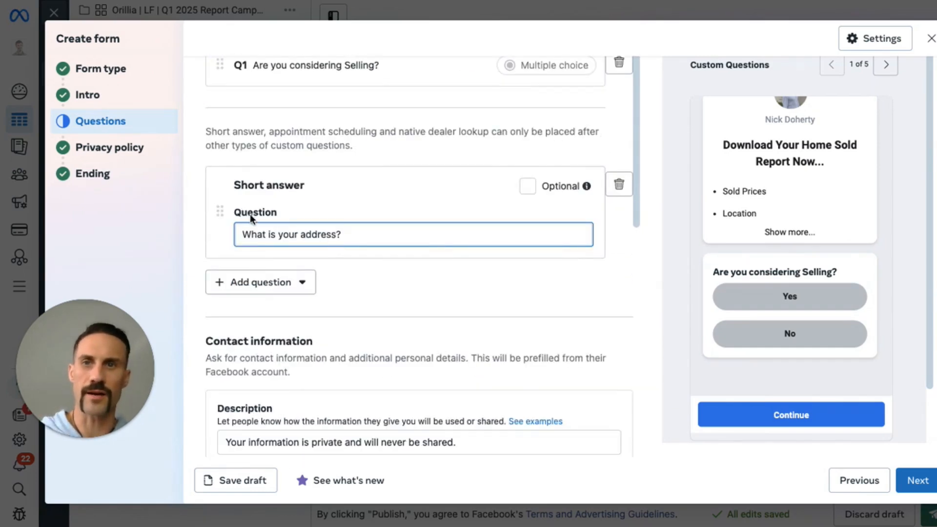
# - Go to the form's privacy policy section and examine the privacy policy page on the Royal LePage Real Quest Realty website
pyautogui.click(114, 153)
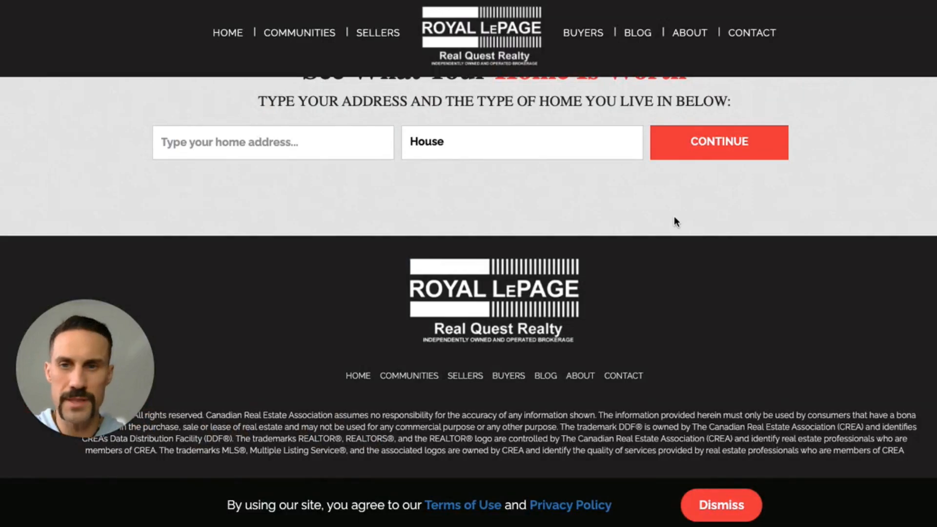
pyautogui.scroll(20, 674, 216)
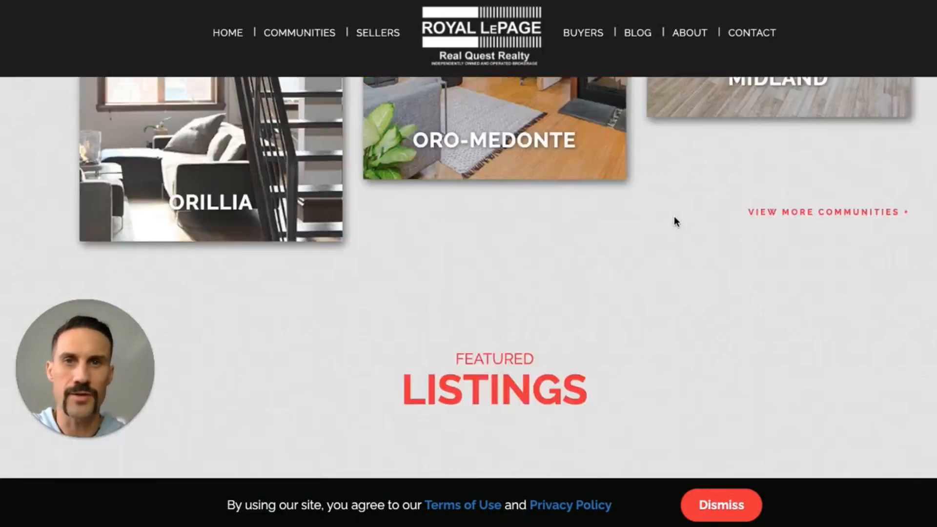
pyautogui.scroll(-20, 675, 209)
pyautogui.scroll(1, 675, 210)
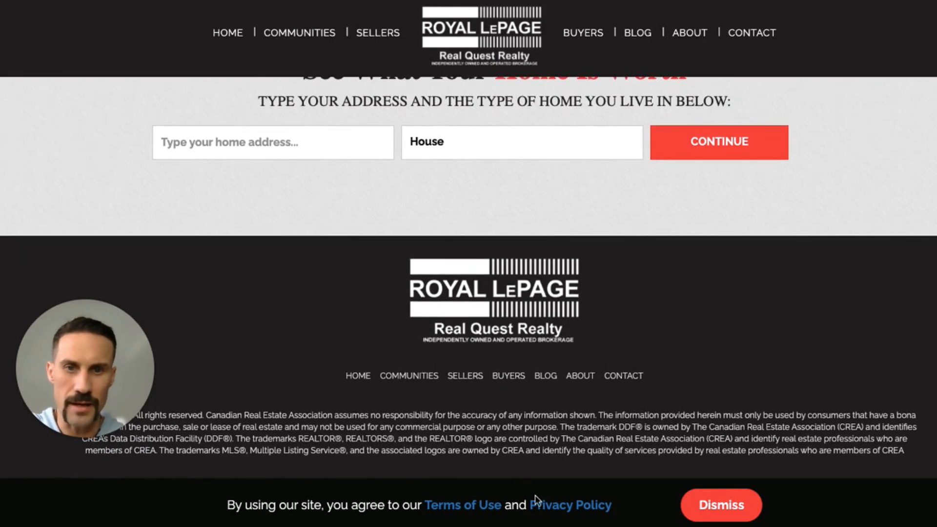
pyautogui.click(564, 504)
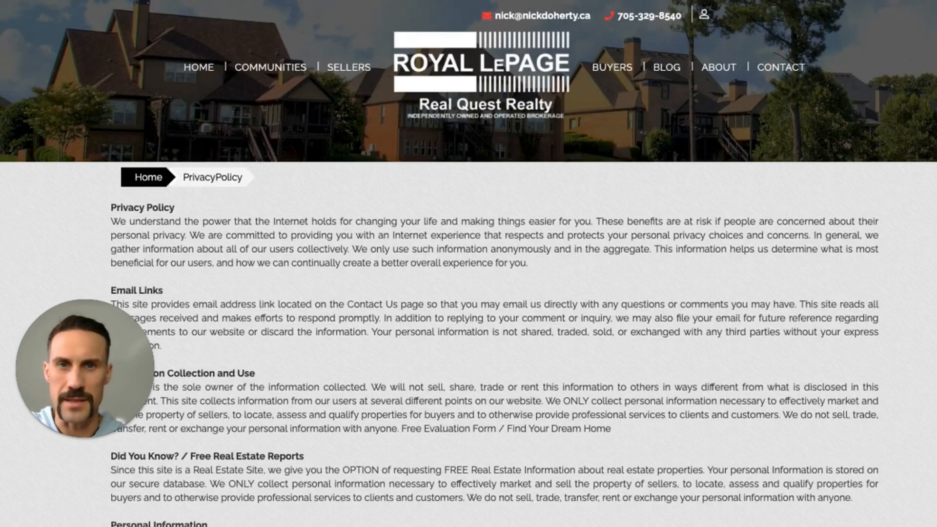
pyautogui.scroll(-15, 532, 271)
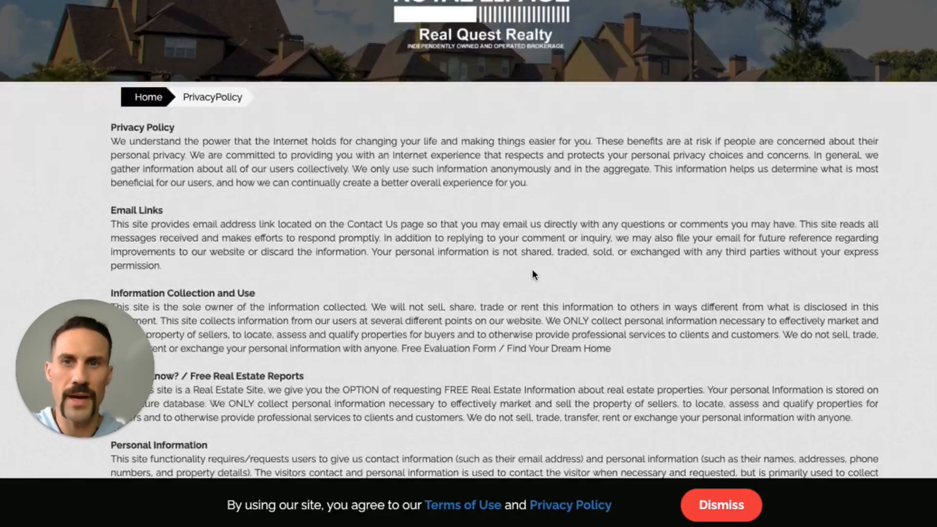
pyautogui.scroll(15, 532, 271)
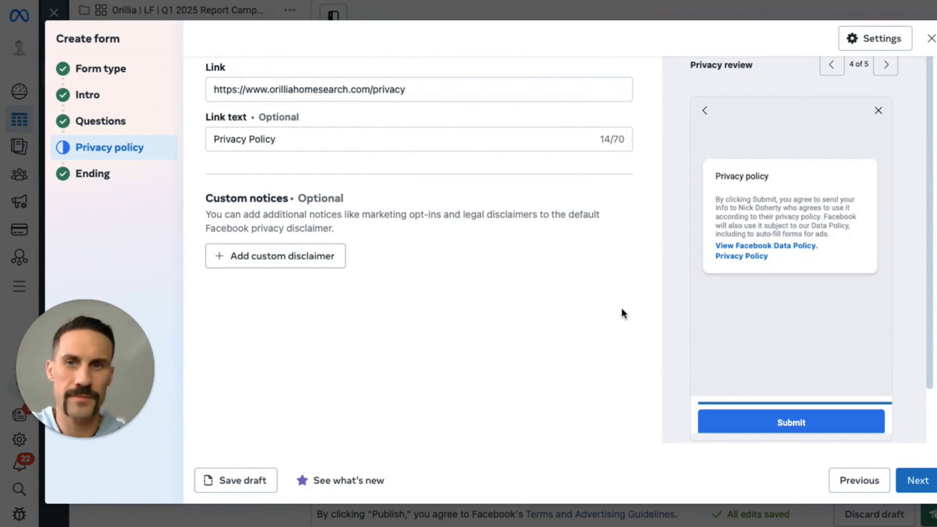
# - In the form's ending, change the message headline for leads to "Thanks, make sure to click below to download the report."
pyautogui.click(119, 173)
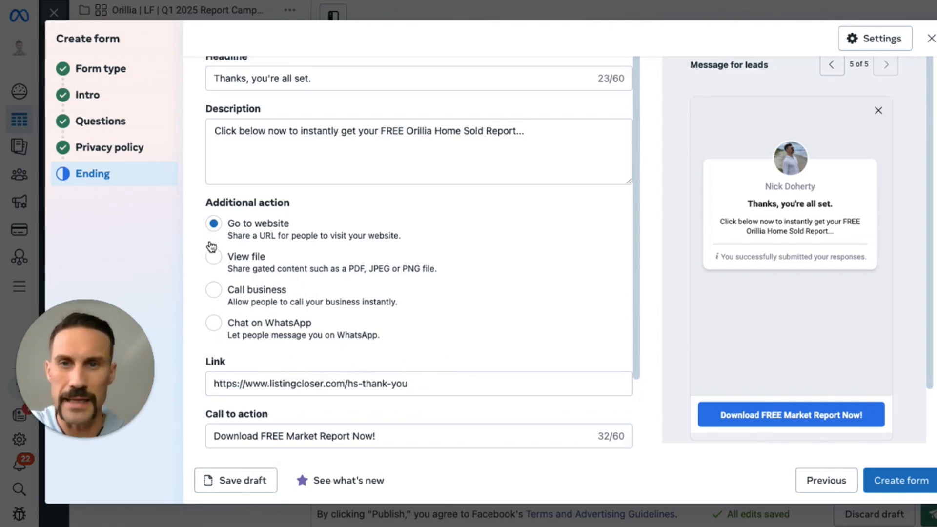
pyautogui.scroll(-3, 418, 365)
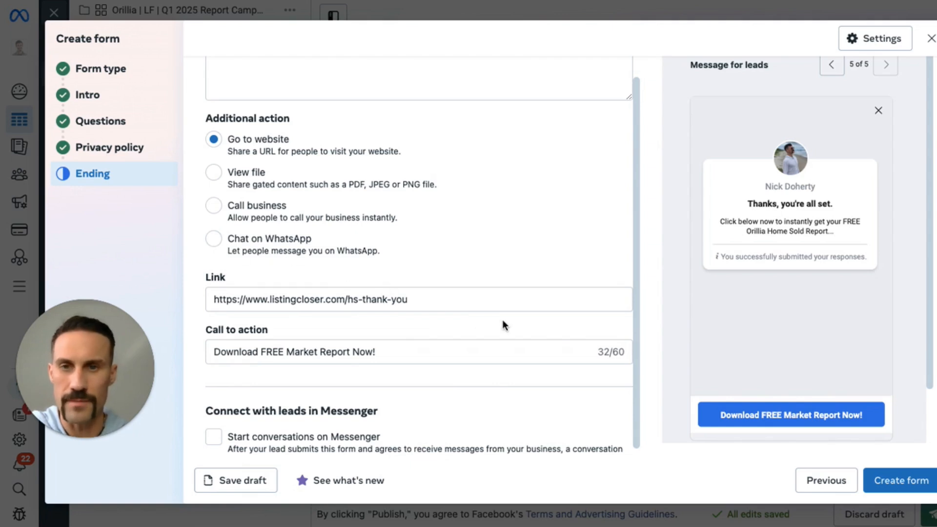
pyautogui.scroll(-1, 502, 320)
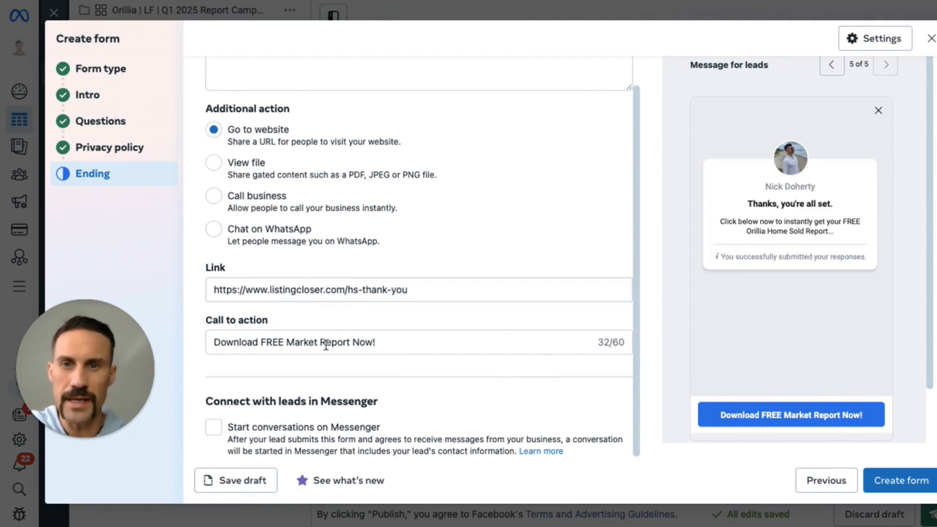
pyautogui.scroll(2, 385, 223)
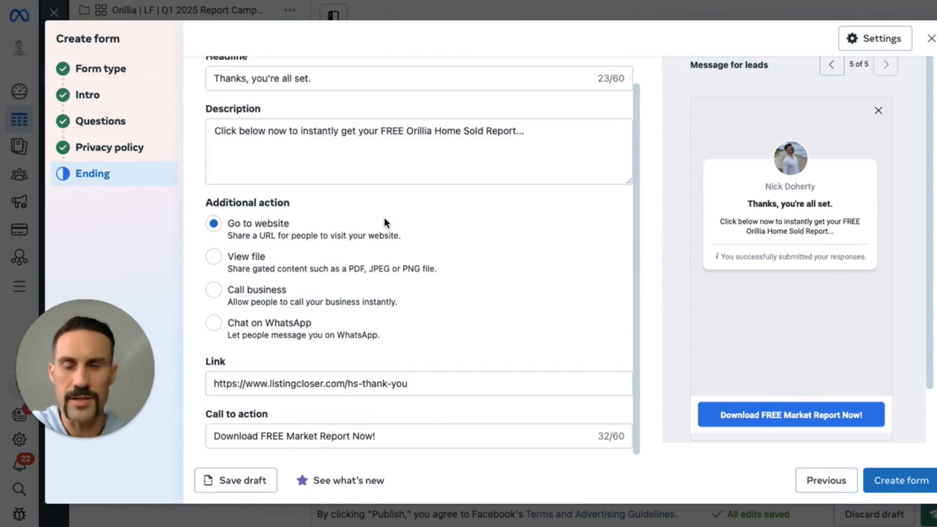
pyautogui.scroll(2, 385, 224)
pyautogui.moveTo(324, 127); pyautogui.dragTo(252, 128)
pyautogui.write('ma')
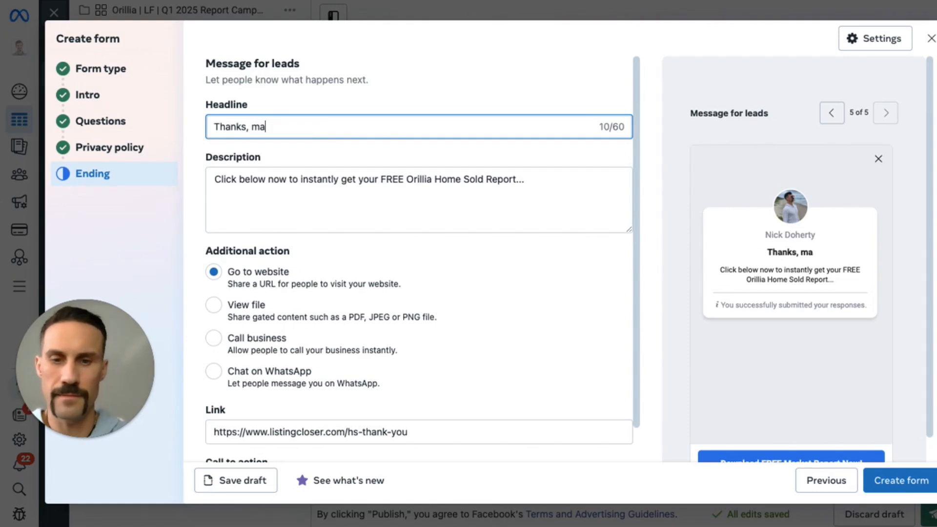
pyautogui.write('ke sure to donw')
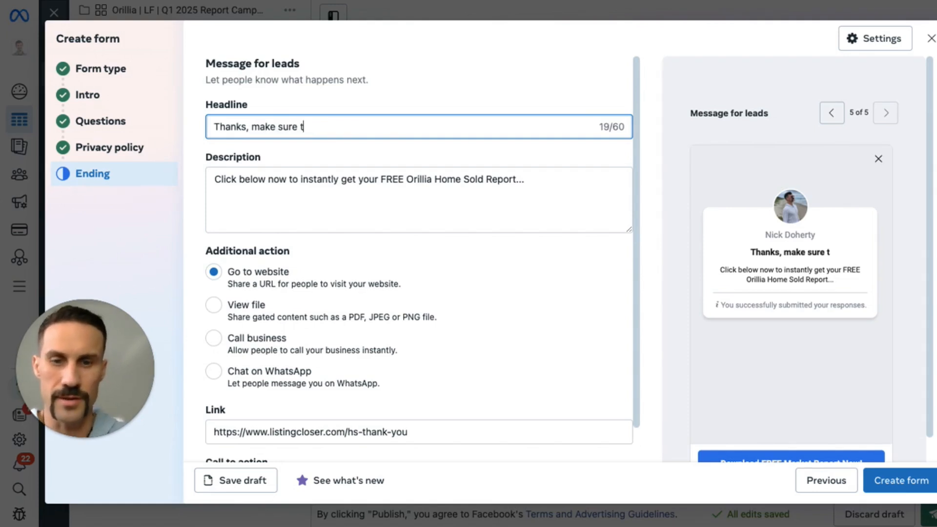
pyautogui.press('BackSpace')
pyautogui.press('BackSpace')
pyautogui.press('BackSpace')
pyautogui.press('BackSpace')
pyautogui.press('BackSpace')
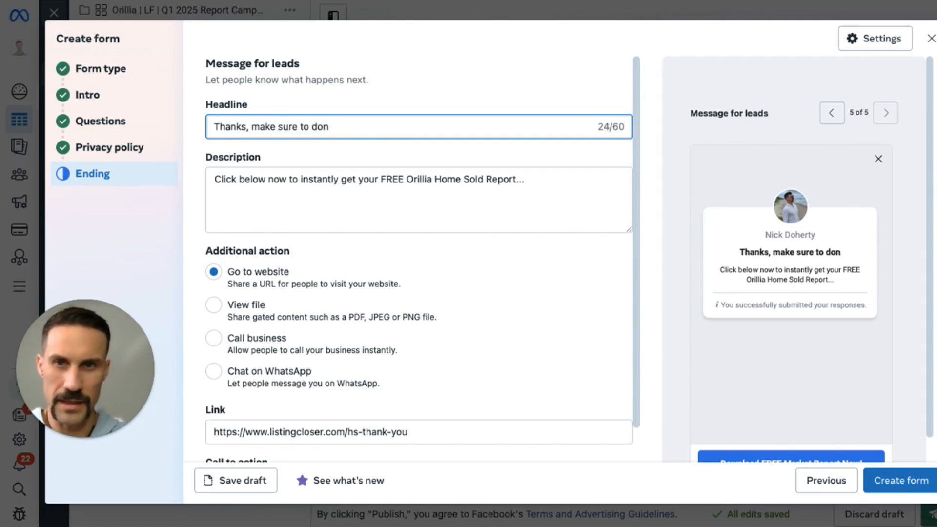
pyautogui.write('cl')
pyautogui.press('BackSpace')
pyautogui.press('BackSpace')
pyautogui.write('click bel')
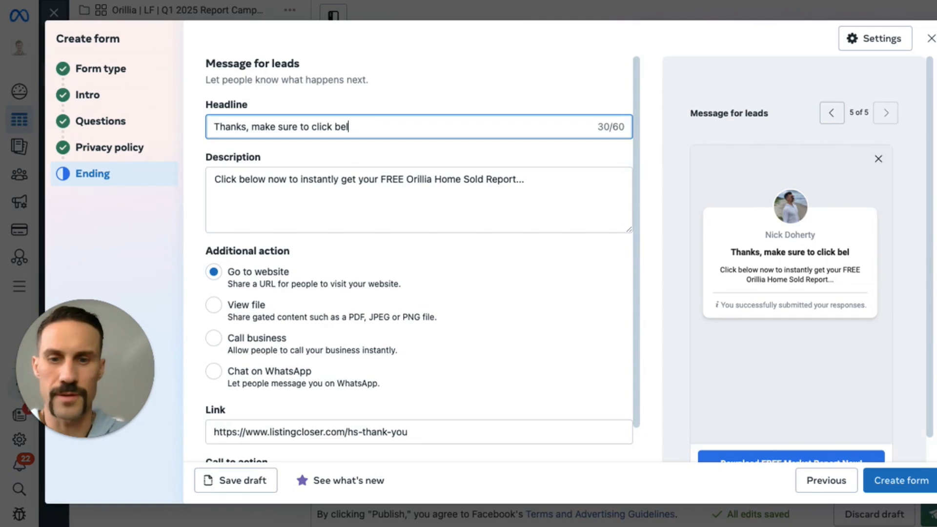
pyautogui.write('ow to')
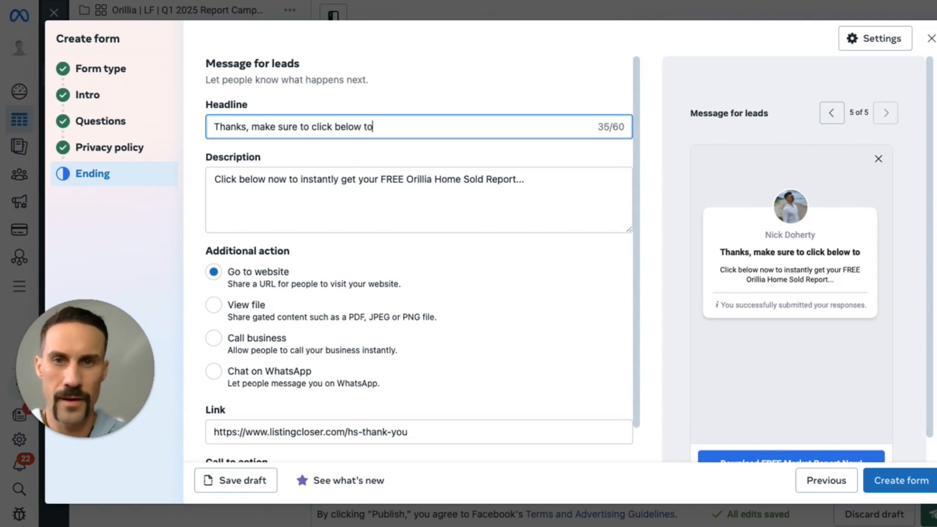
pyautogui.write(' download the report.')
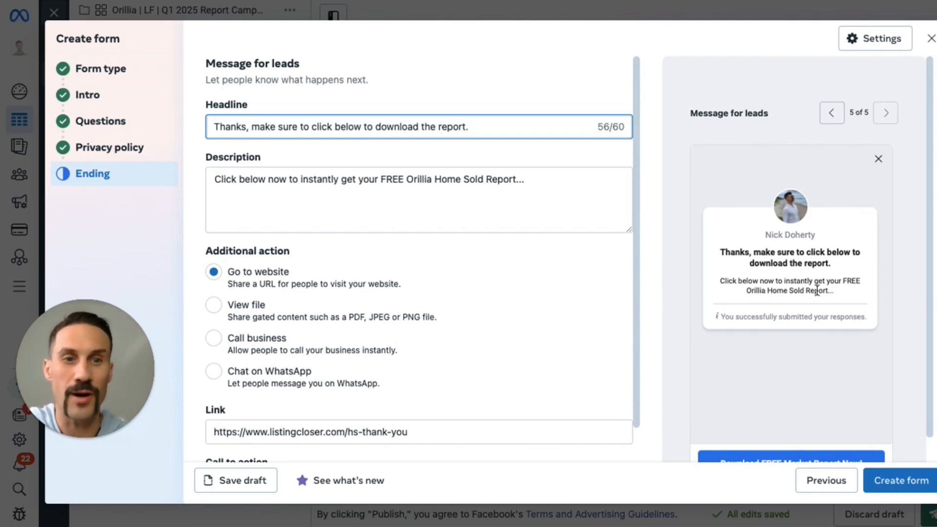
# - Check the ending's website link and call to action, and create the form for Ad #1
pyautogui.scroll(-2, 817, 293)
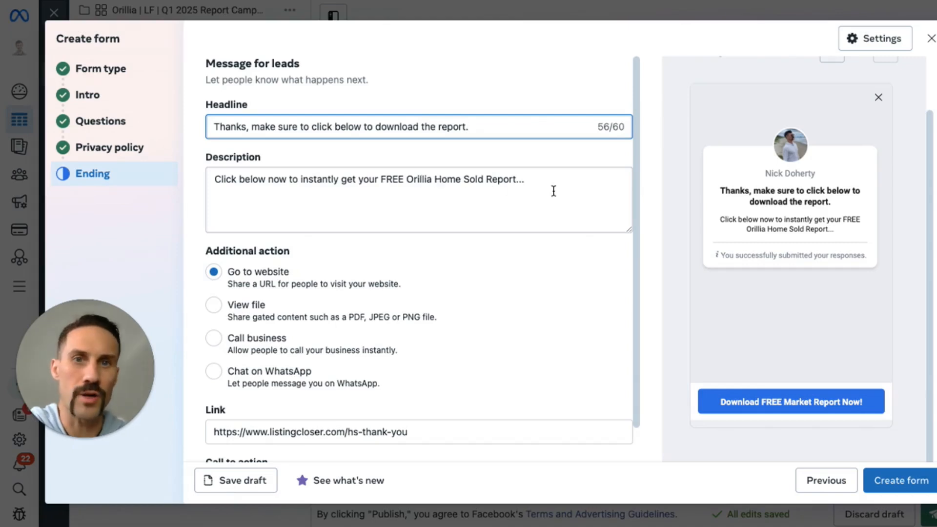
pyautogui.scroll(-3, 469, 215)
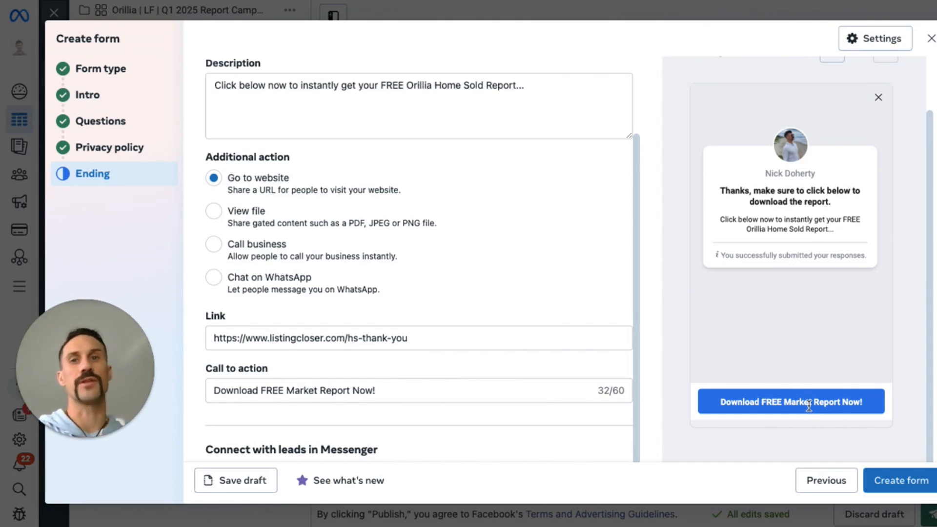
pyautogui.scroll(2, 465, 292)
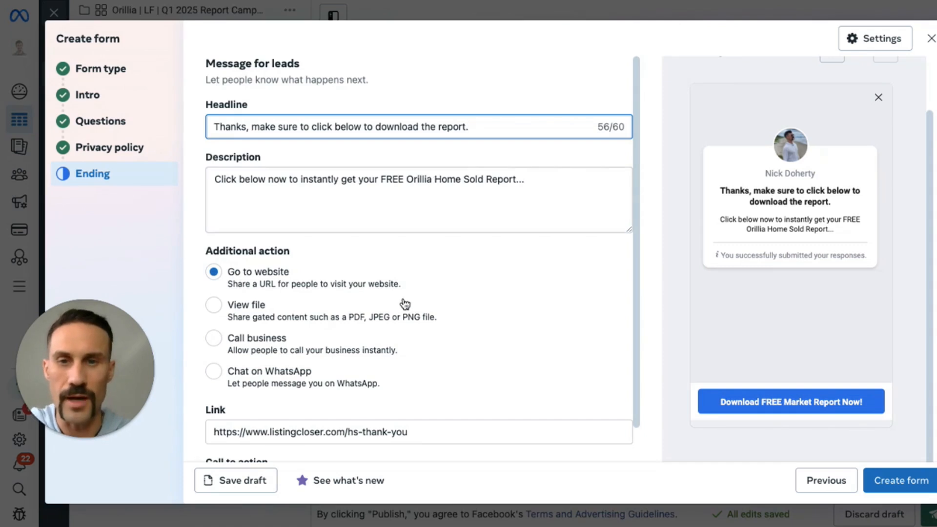
pyautogui.scroll(-2, 405, 304)
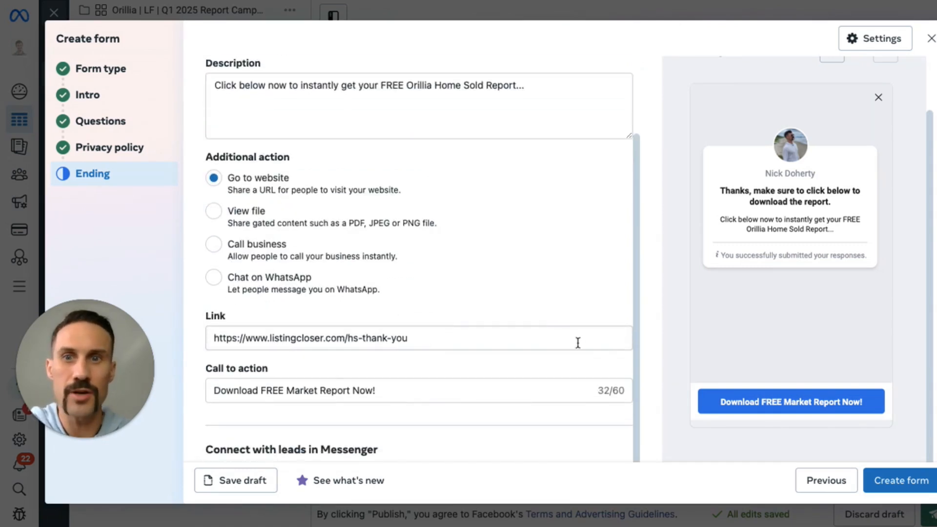
pyautogui.click(887, 484)
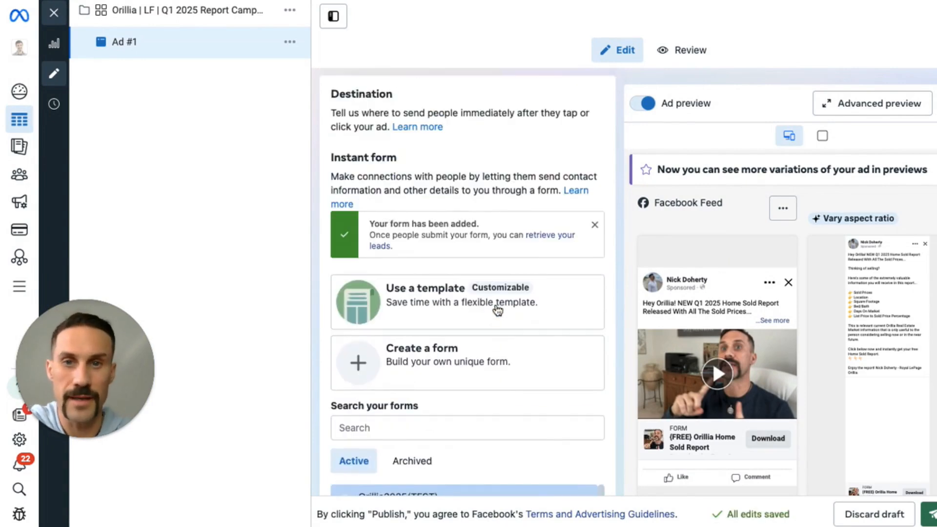
pyautogui.scroll(2, 497, 311)
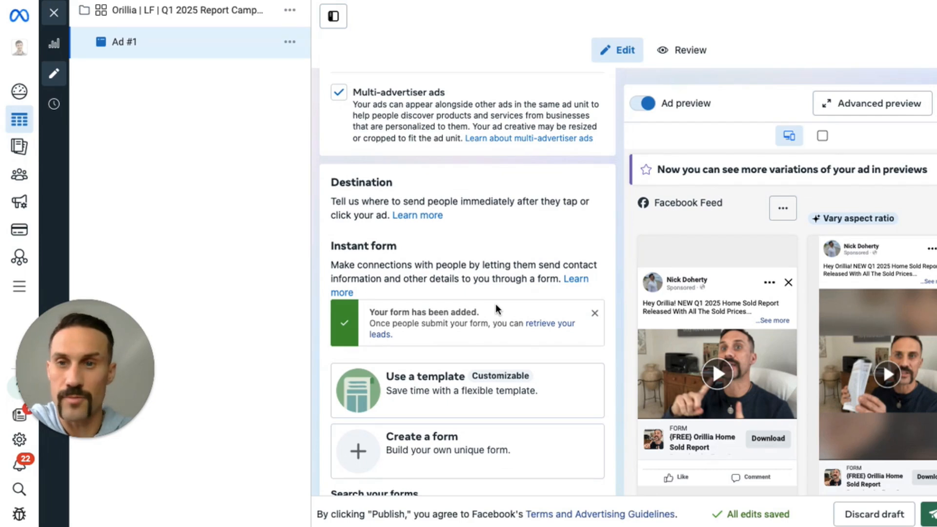